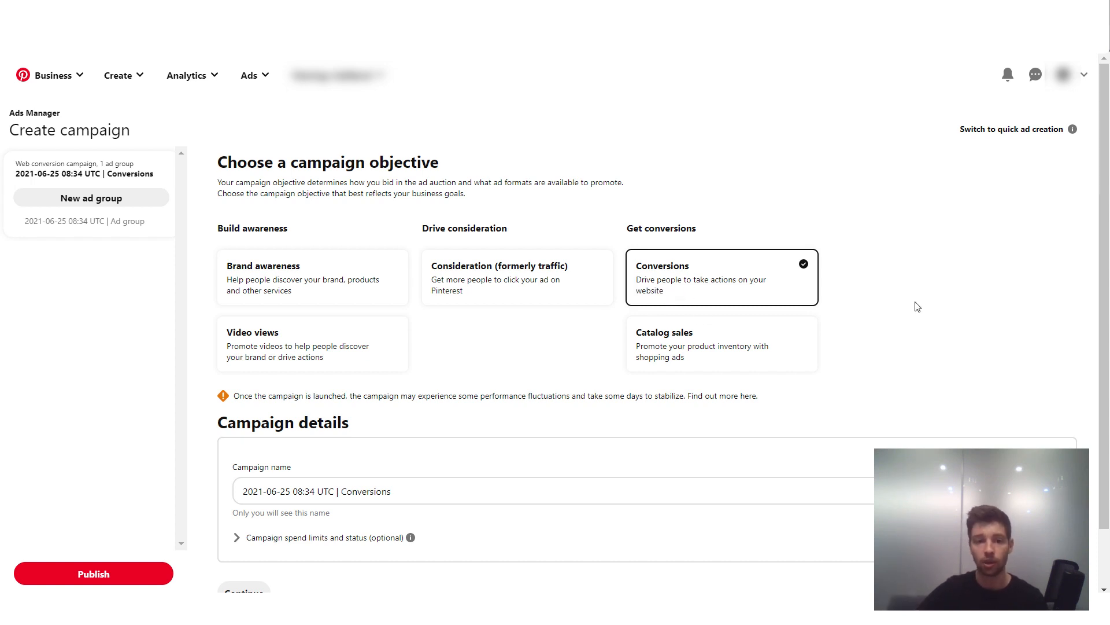
Step: Continue from the Conversions campaign to its ad group details and review the targeting strategy options, including Find new customers
scroll(900, 277, "down", 1)
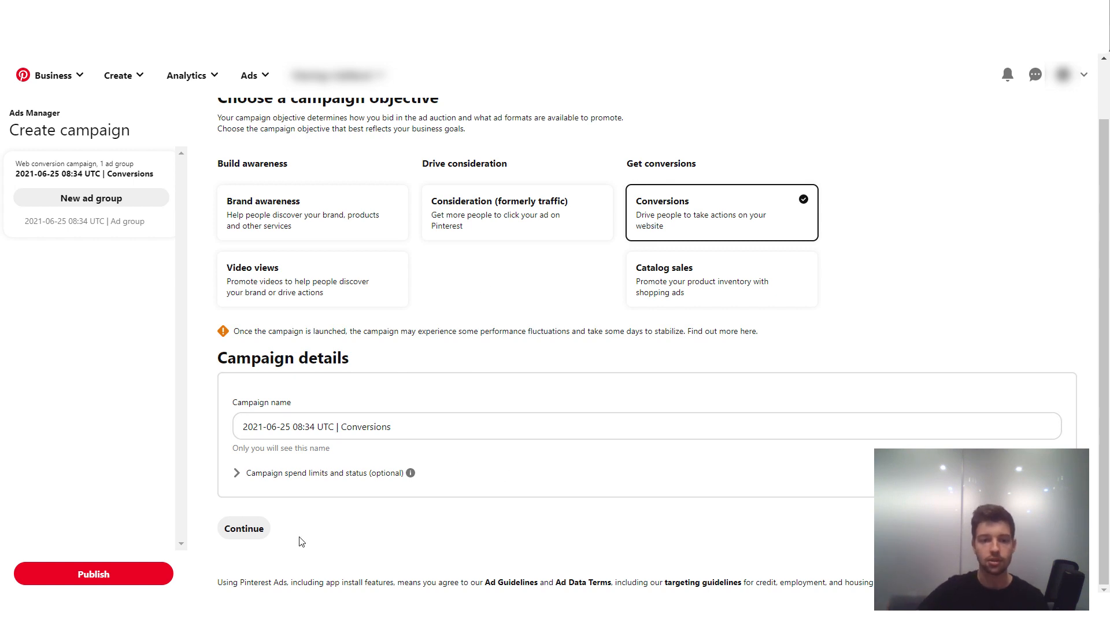
left_click(248, 529)
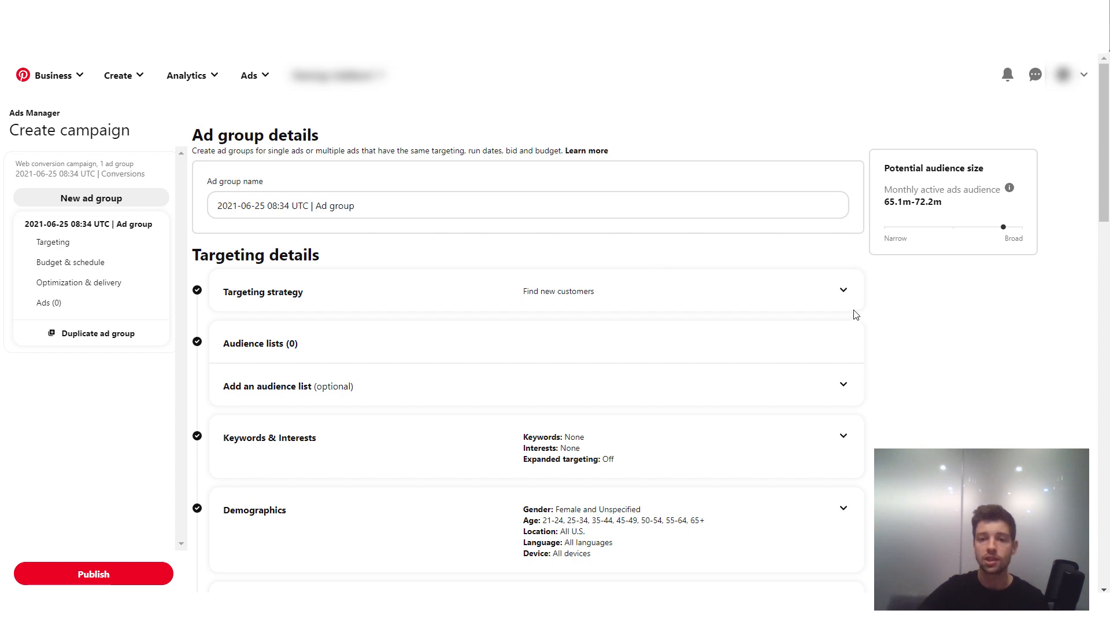
left_click(843, 290)
scroll(651, 276, "down", 1)
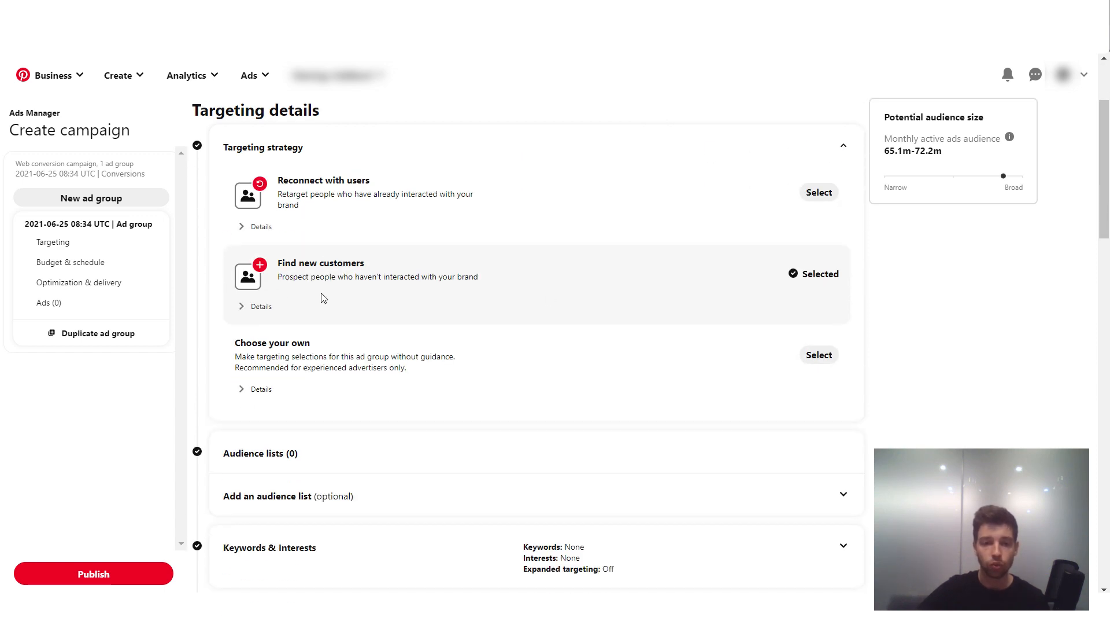
left_click_drag(277, 263, 332, 264)
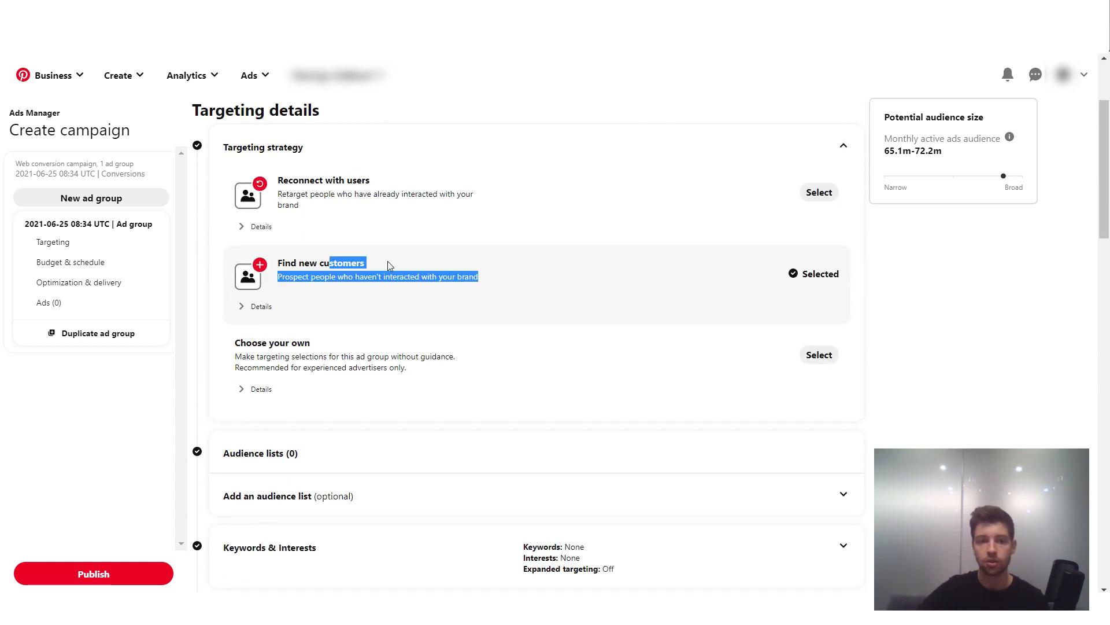
left_click(829, 295)
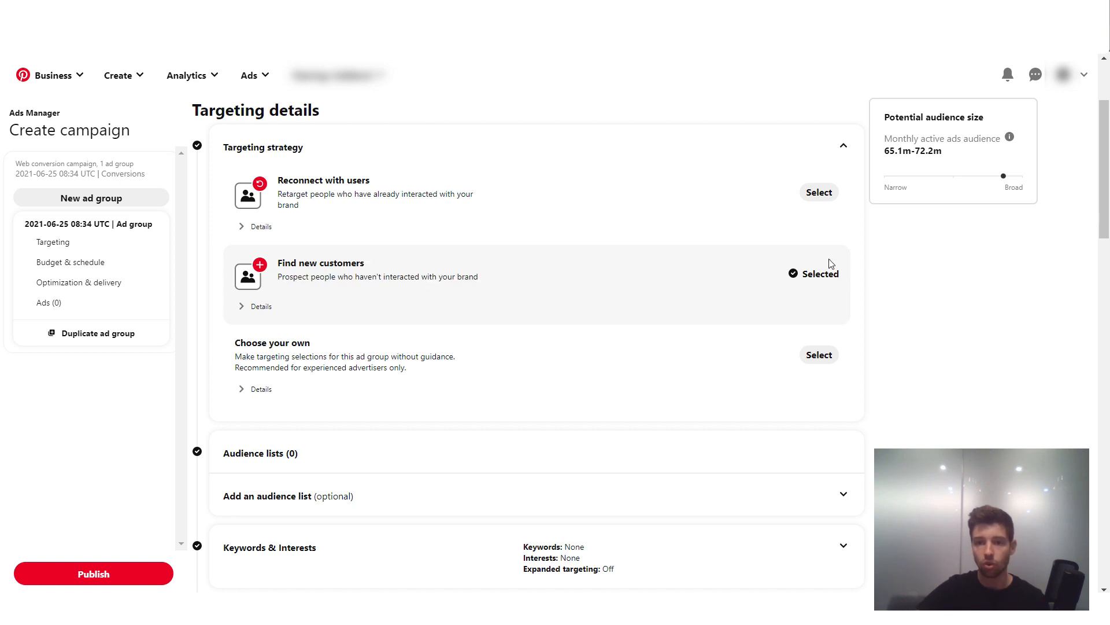
scroll(652, 320, "down", 4)
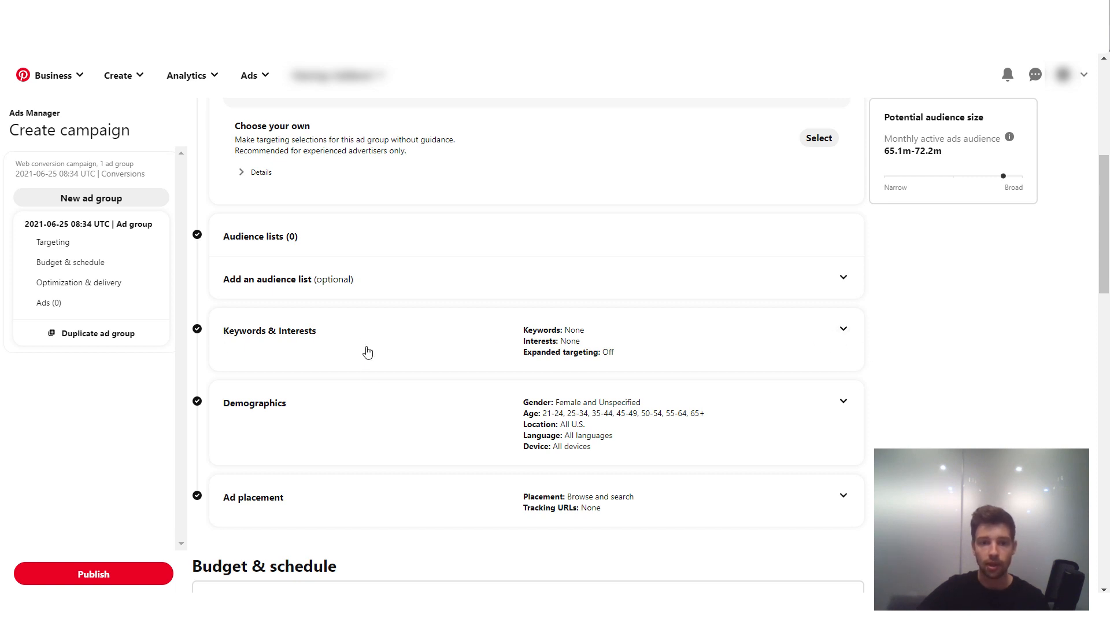
Step: Examine the interest categories and the keyword entry option in the ad group's Keywords & Interests targeting
left_click(843, 328)
scroll(401, 347, "down", 2)
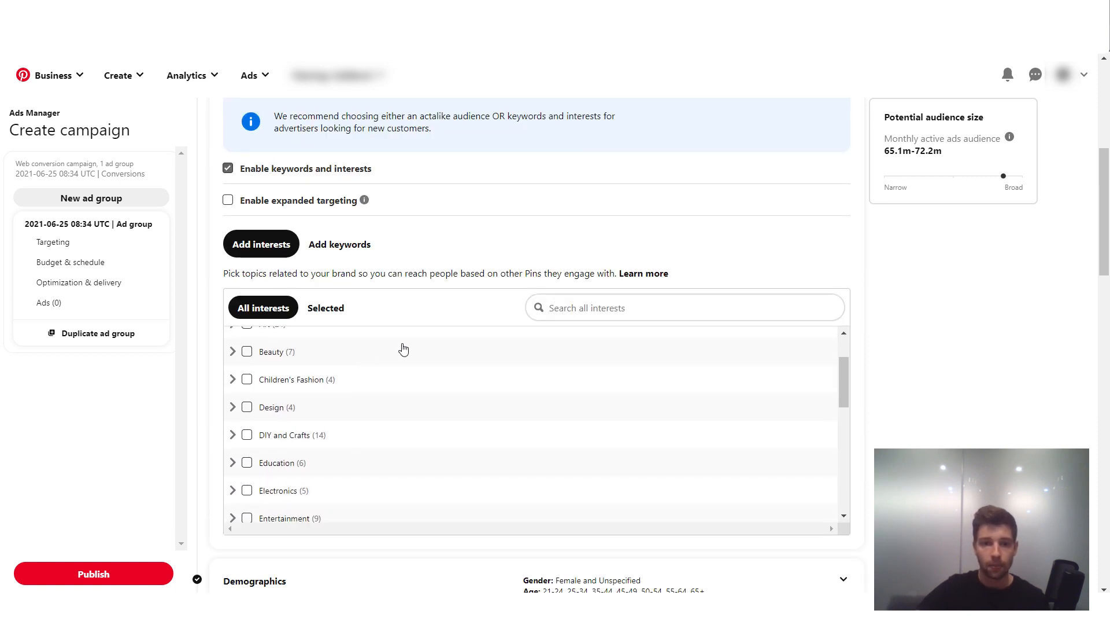
scroll(414, 317, "up", 4)
scroll(415, 317, "down", 2)
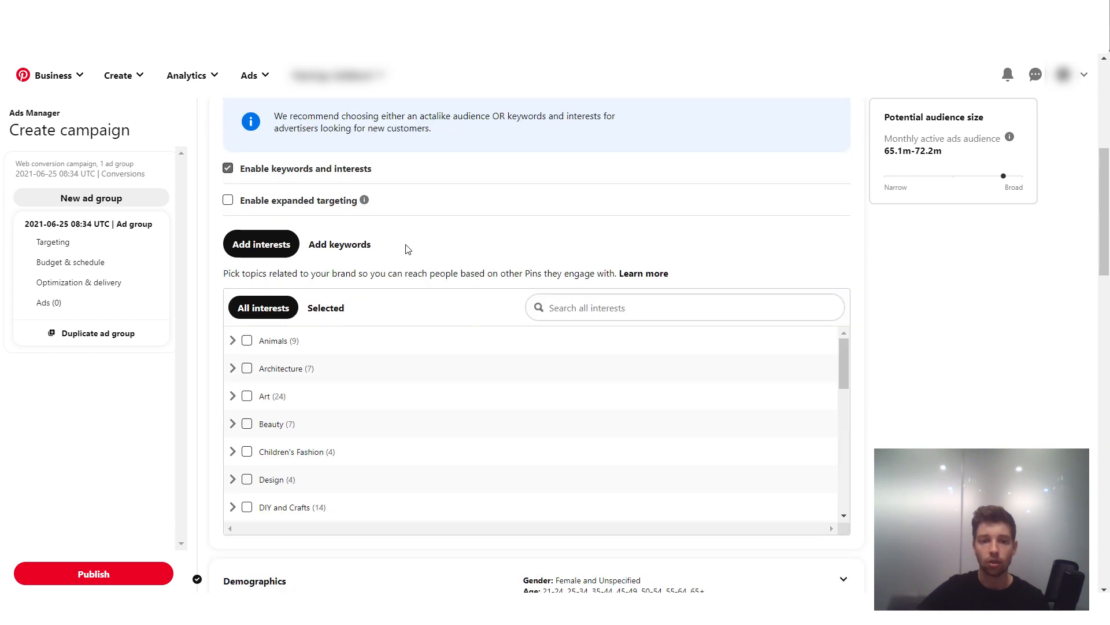
left_click(349, 245)
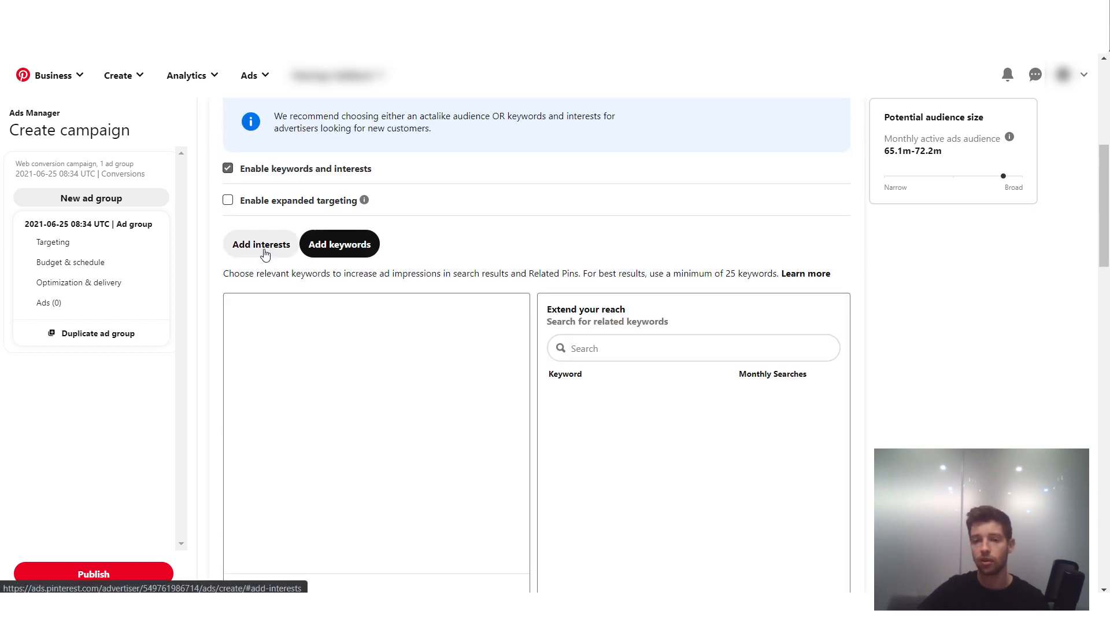
left_click(264, 252)
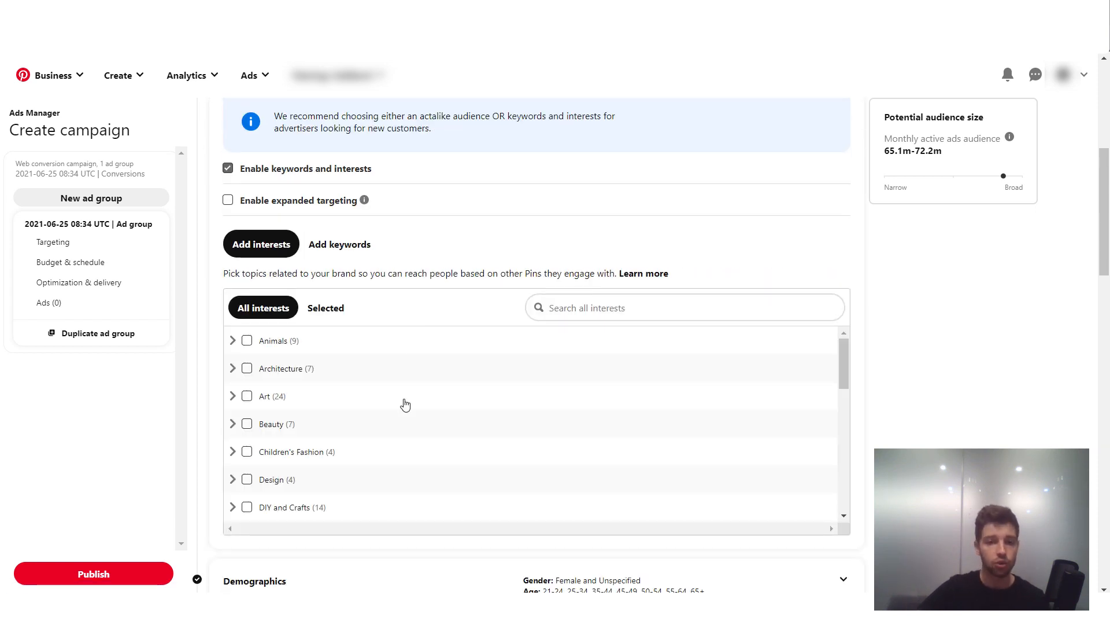
Step: Try the Beauty interest for the ad group's targeting and clear it again
scroll(301, 448, "down", 1)
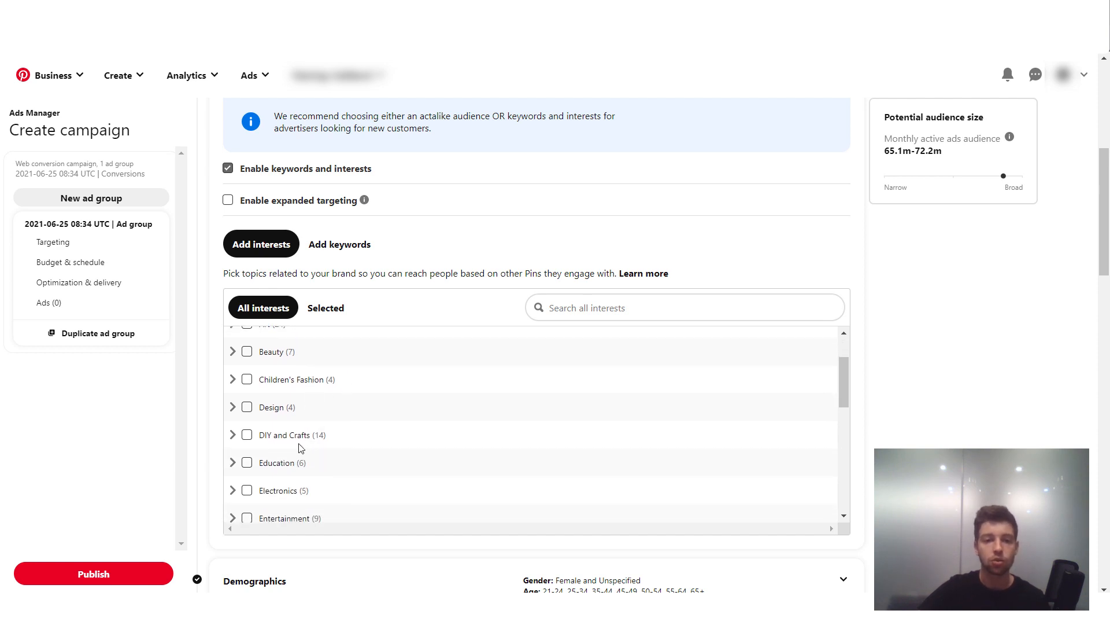
left_click(247, 352)
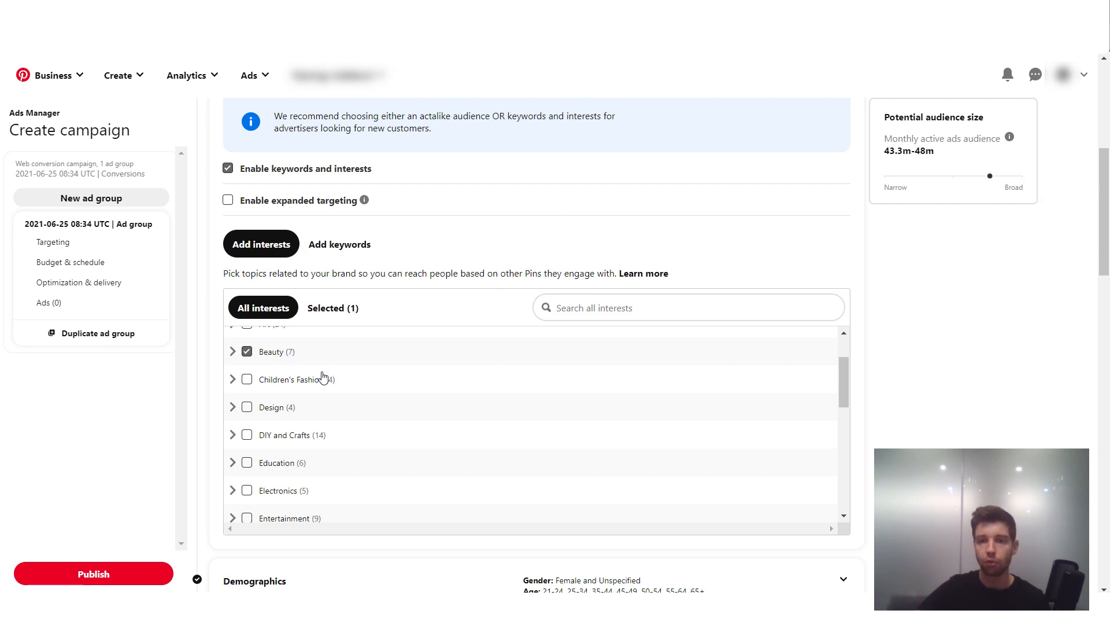
scroll(323, 377, "up", 2)
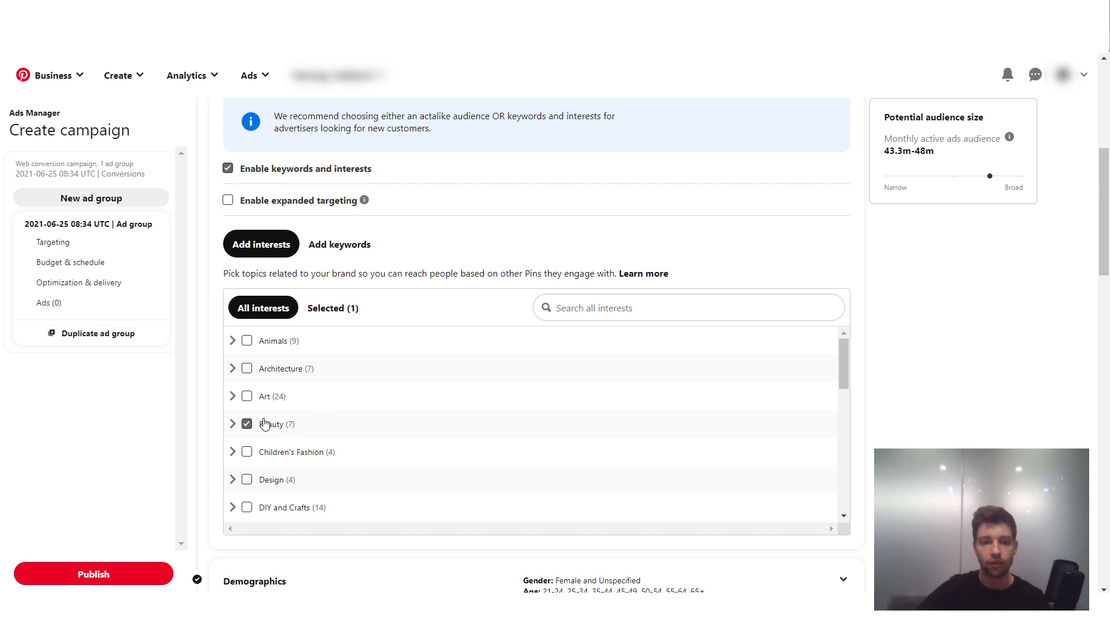
left_click(246, 424)
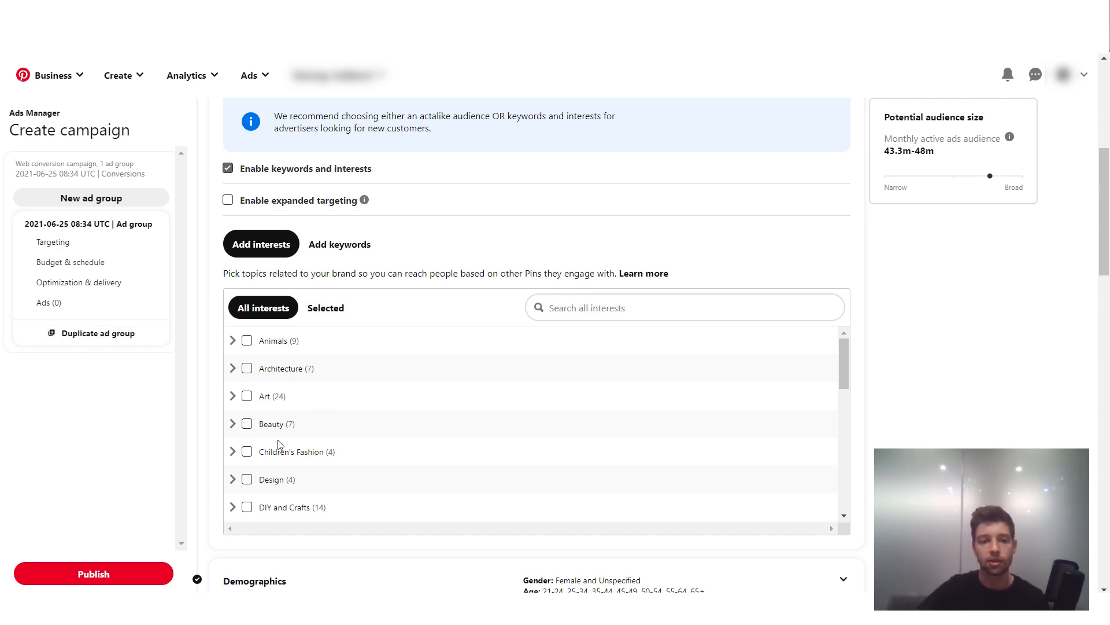
Step: Add the Women's Fashion interest to the ad group's targeting
scroll(246, 412, "down", 3)
scroll(254, 411, "up", 2)
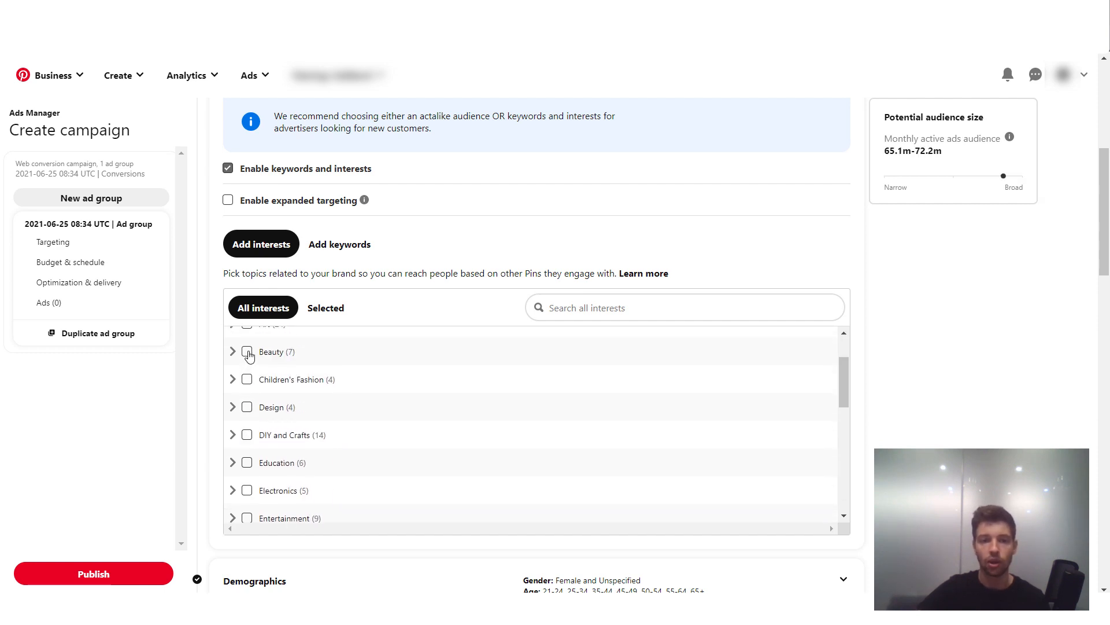
scroll(312, 431, "down", 7)
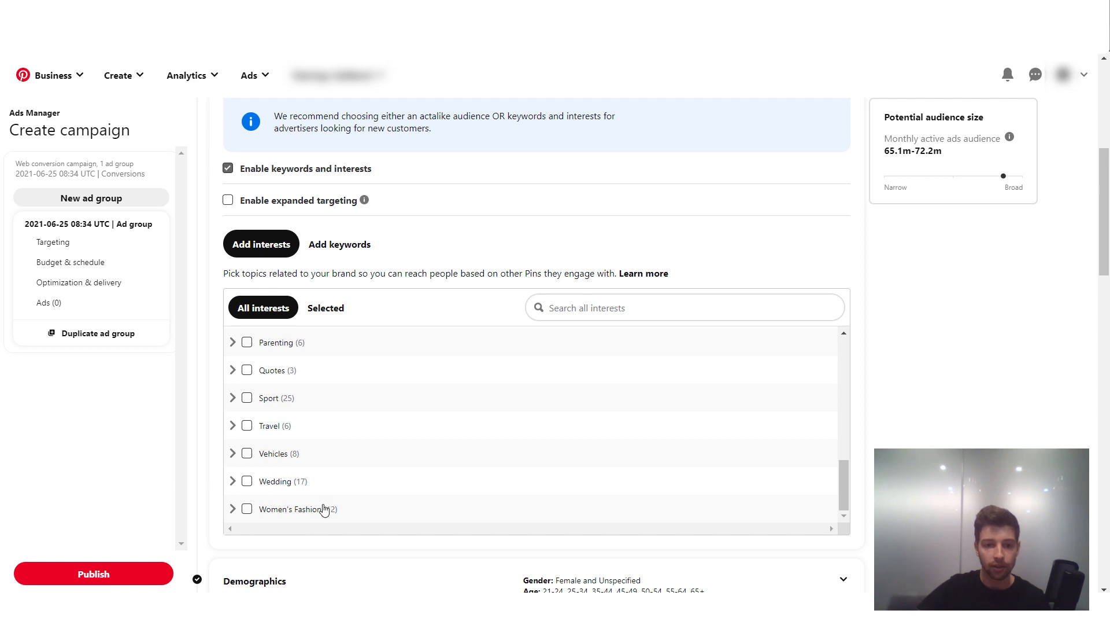
left_click(247, 509)
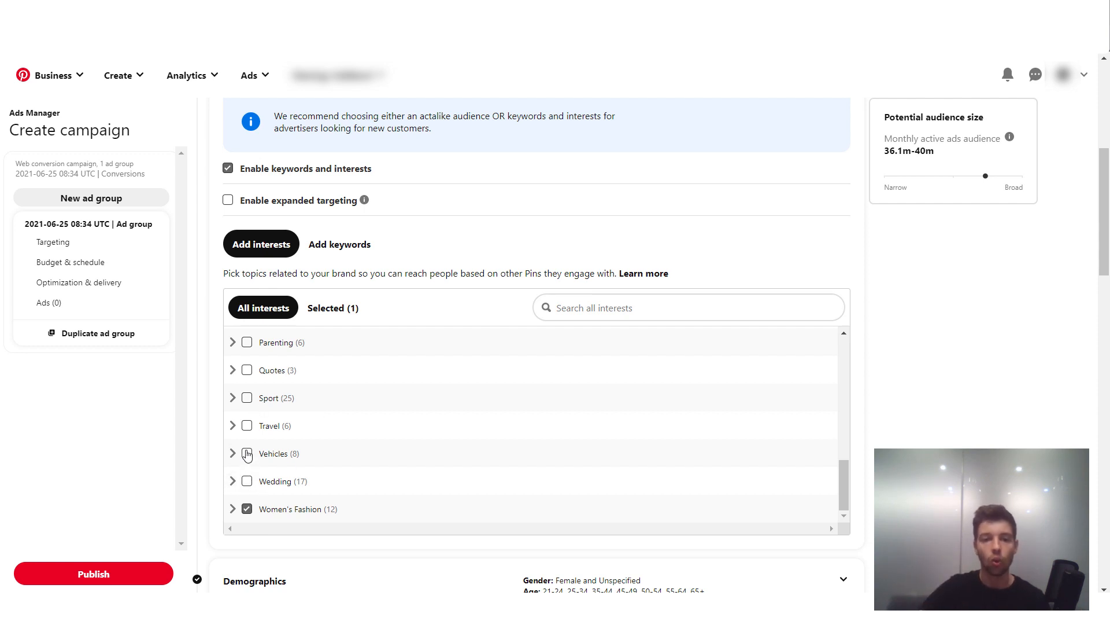
scroll(325, 457, "up", 15)
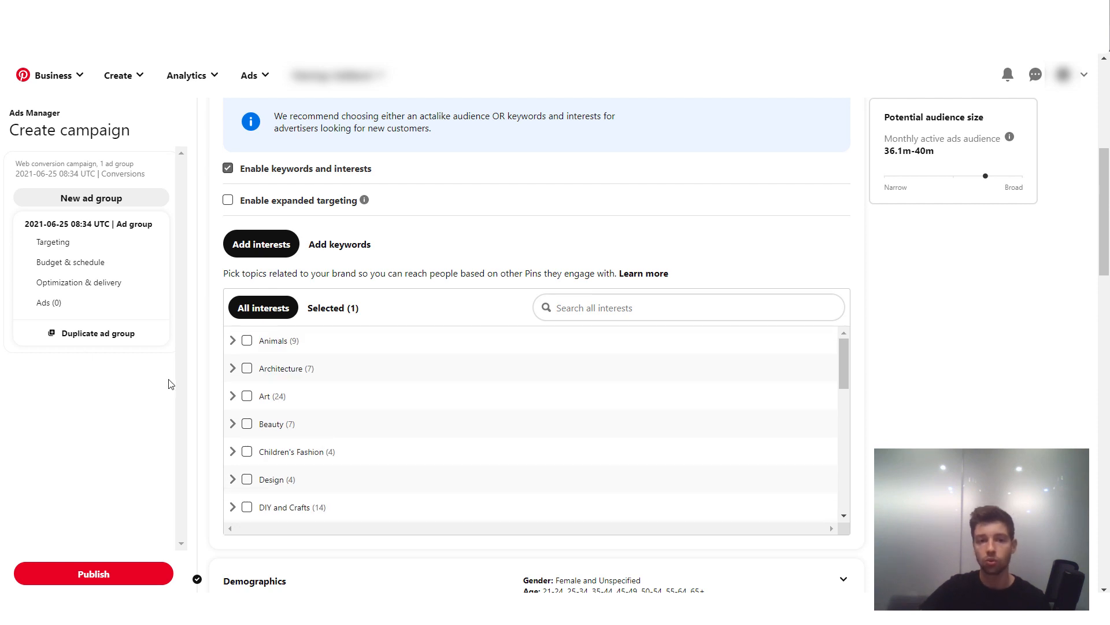
scroll(491, 255, "up", 1)
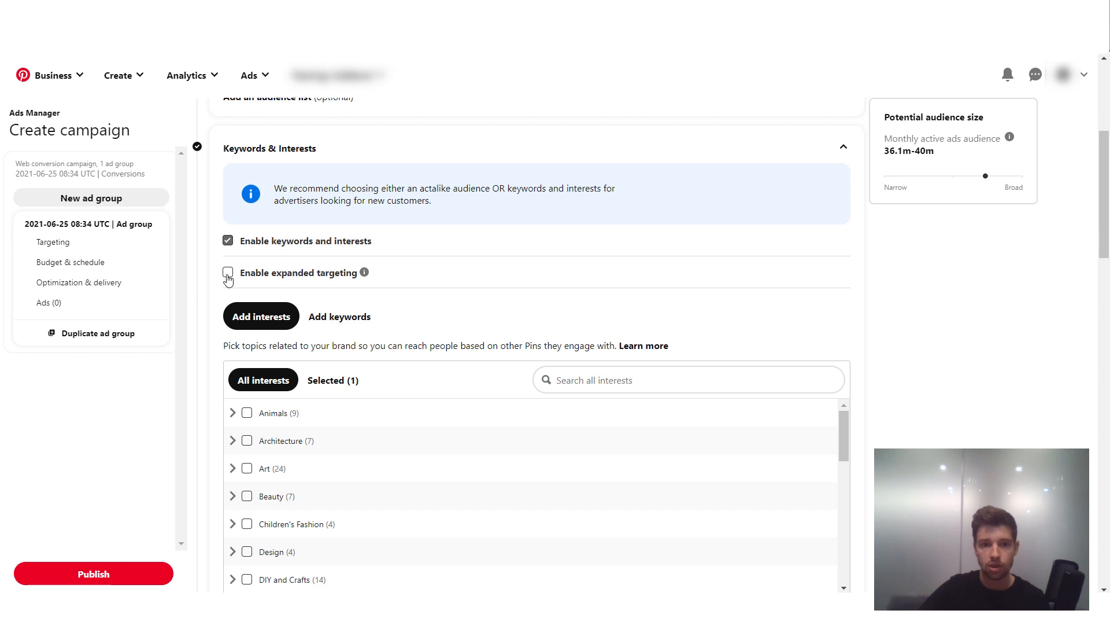
Step: Examine the ad group's demographic settings for genders, ages, locations, languages and devices
scroll(602, 310, "down", 5)
scroll(535, 295, "down", 3)
scroll(636, 358, "down", 1)
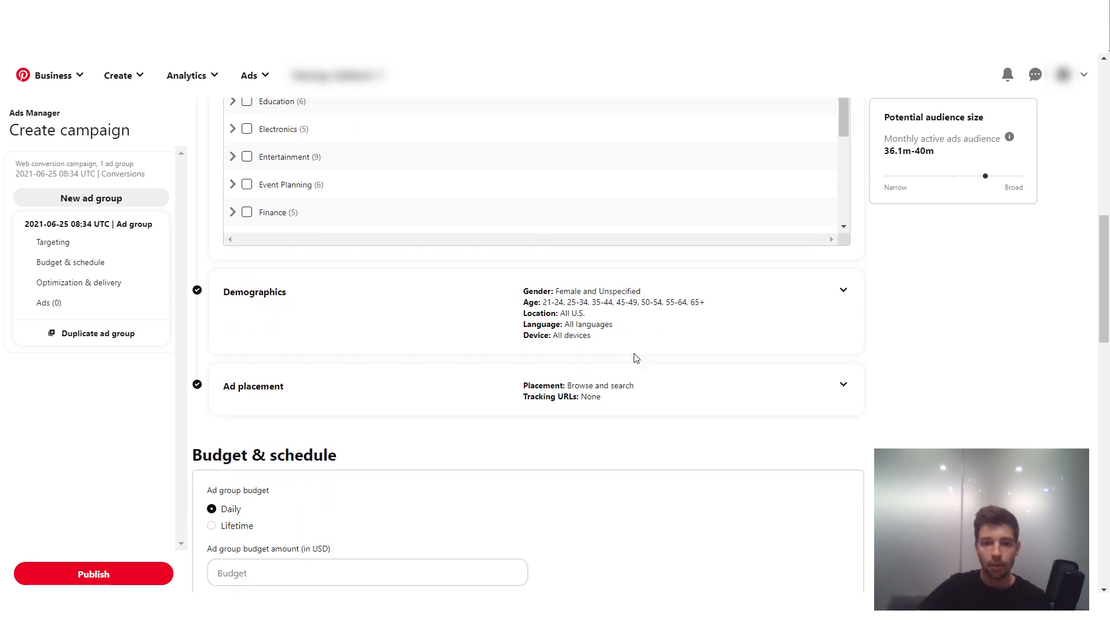
left_click(749, 327)
scroll(601, 261, "up", 3)
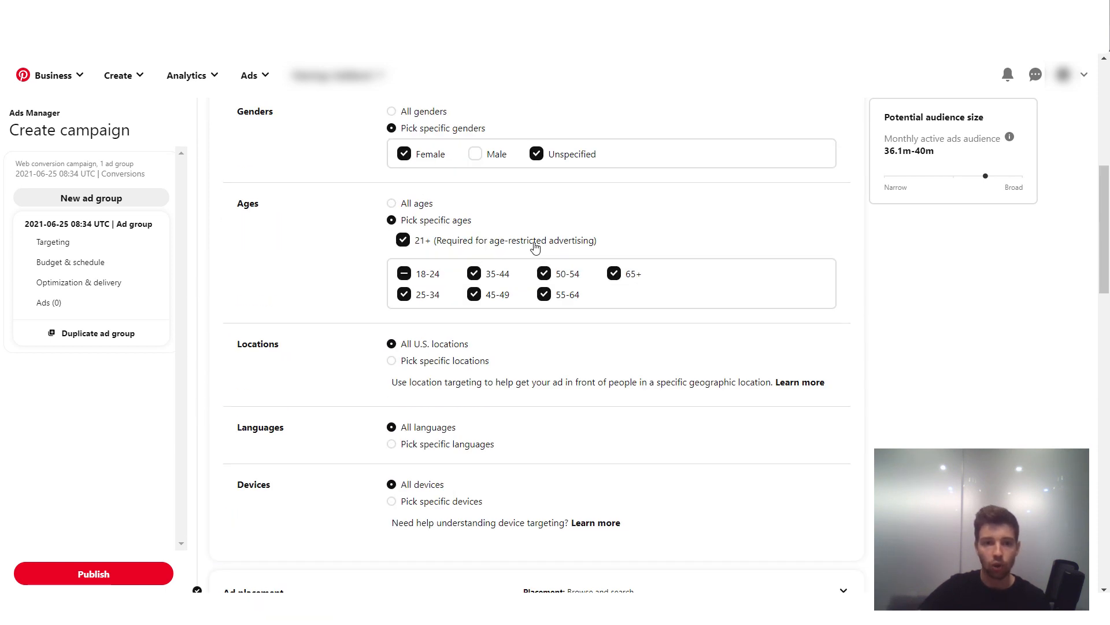
scroll(535, 247, "up", 2)
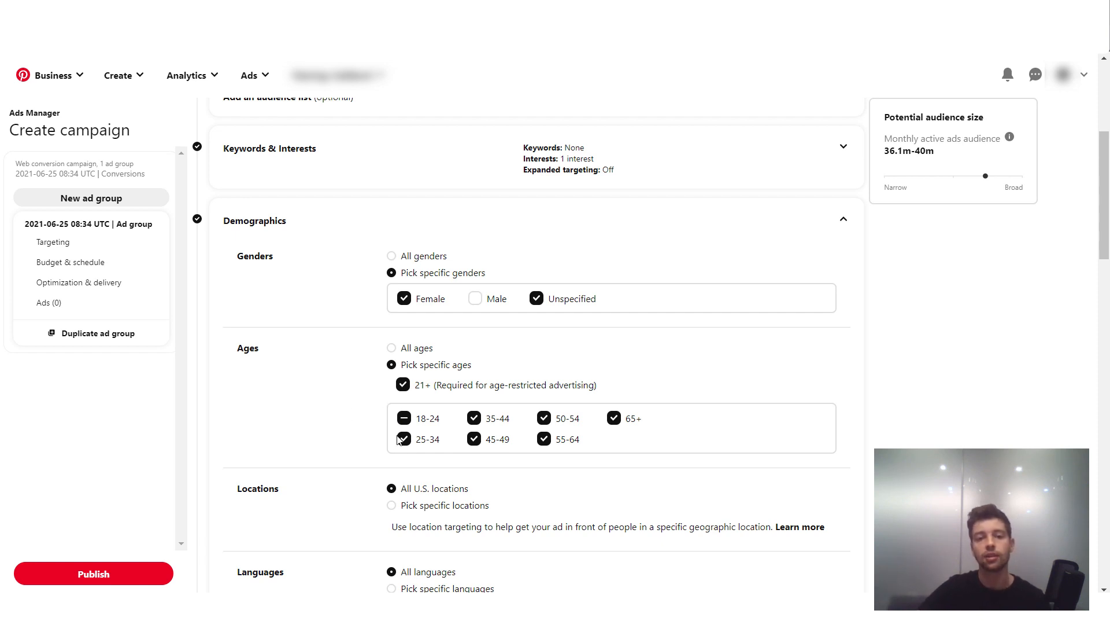
scroll(346, 388, "down", 1)
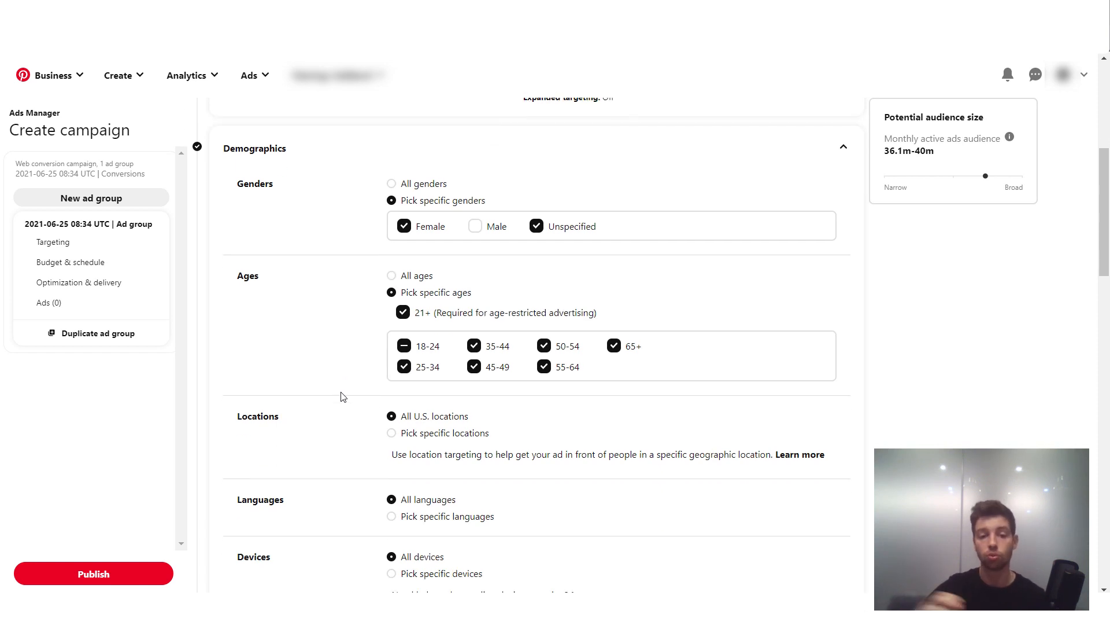
scroll(349, 382, "down", 1)
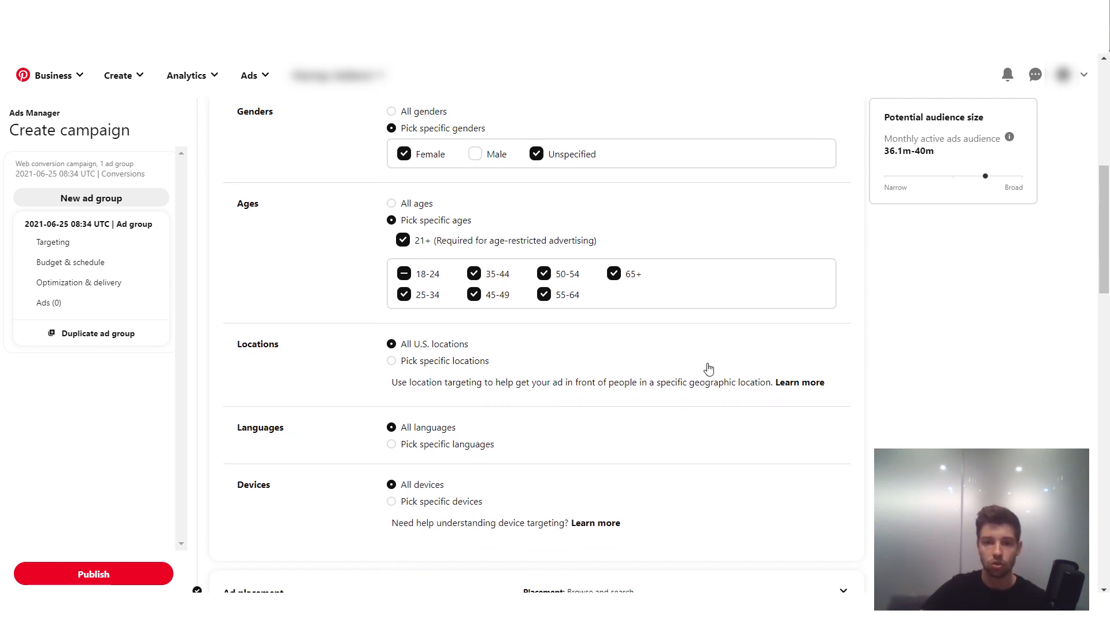
scroll(487, 321, "down", 1)
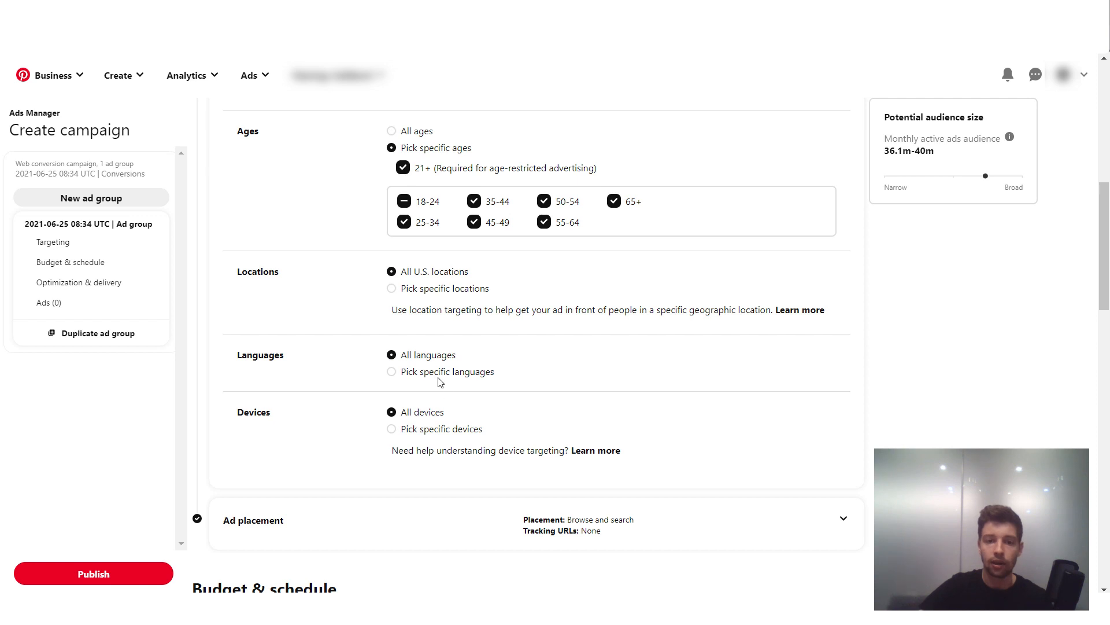
scroll(431, 359, "down", 3)
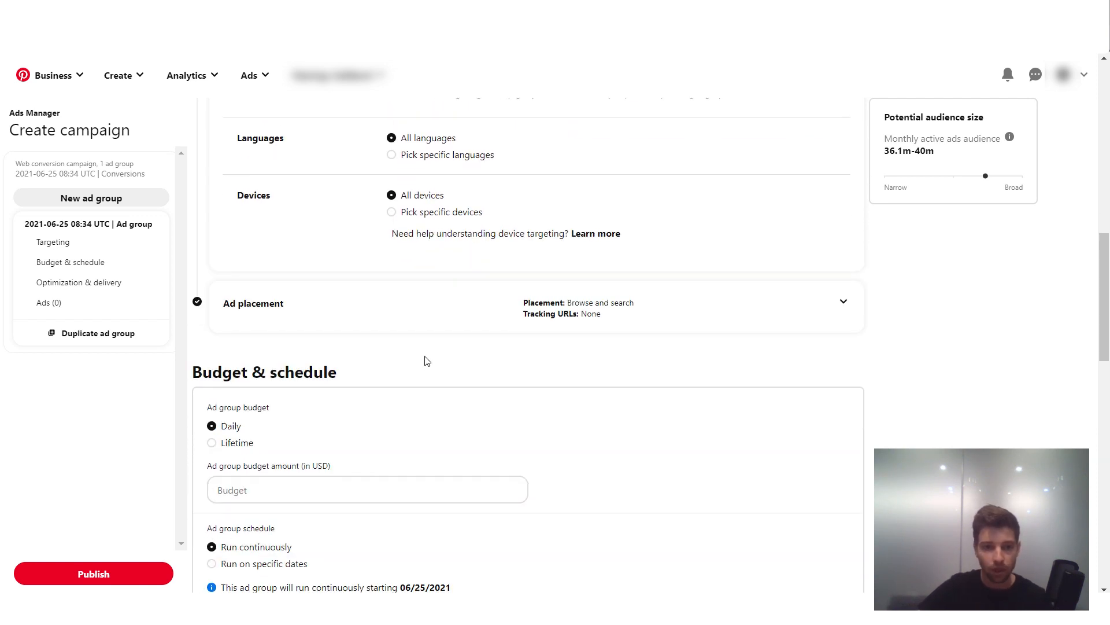
scroll(427, 362, "up", 3)
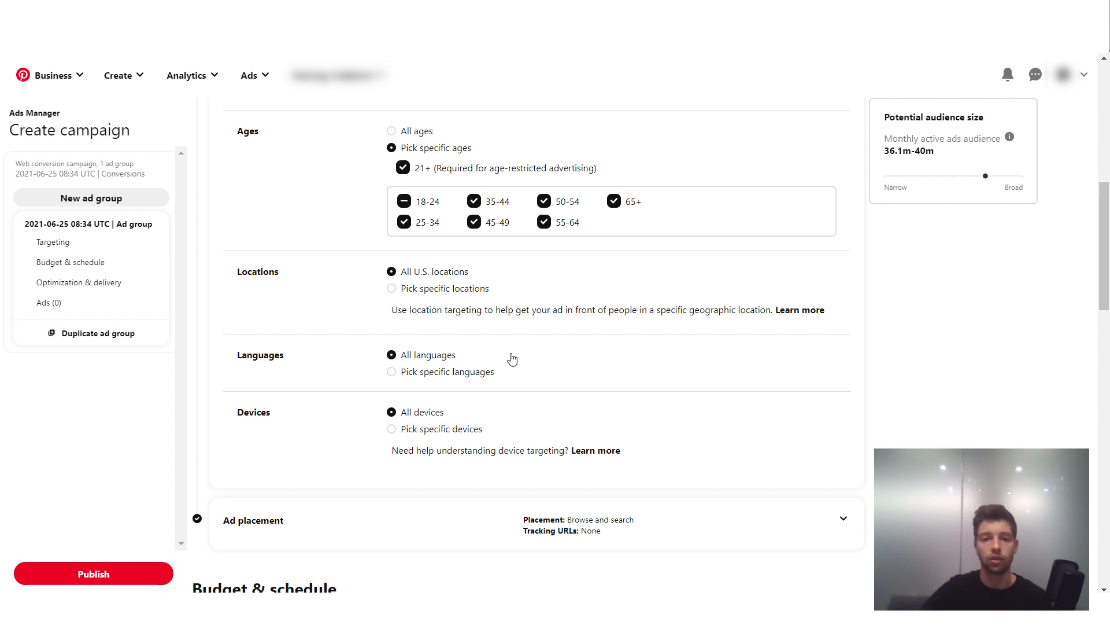
scroll(512, 359, "down", 2)
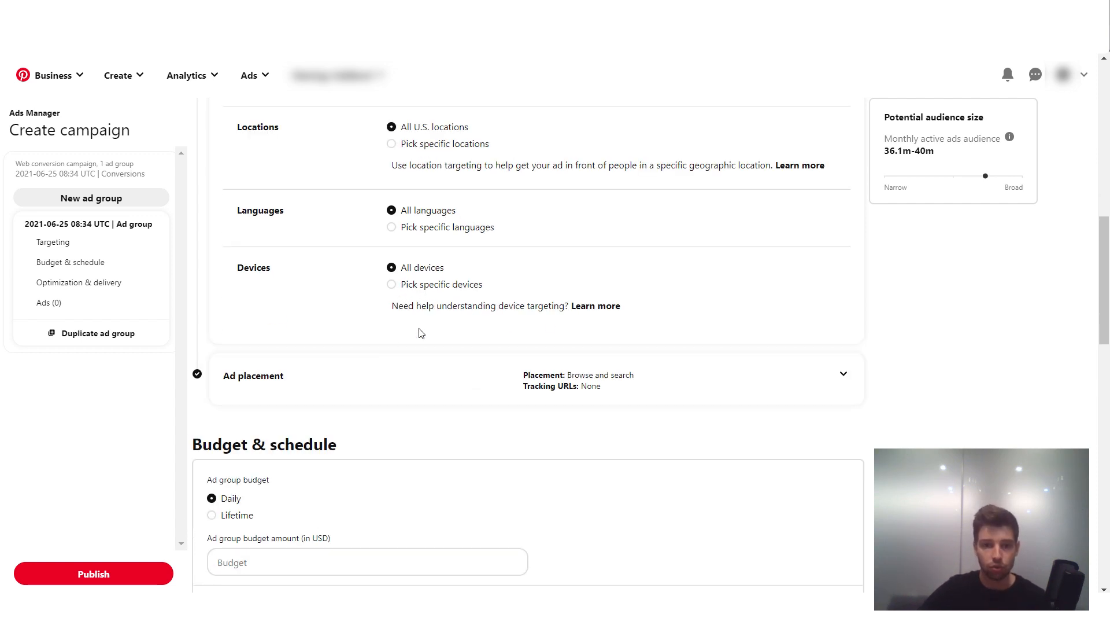
Step: Review the ad group's budget type, budget amount and schedule options
scroll(418, 365, "down", 1)
scroll(481, 347, "down", 5)
scroll(498, 330, "up", 2)
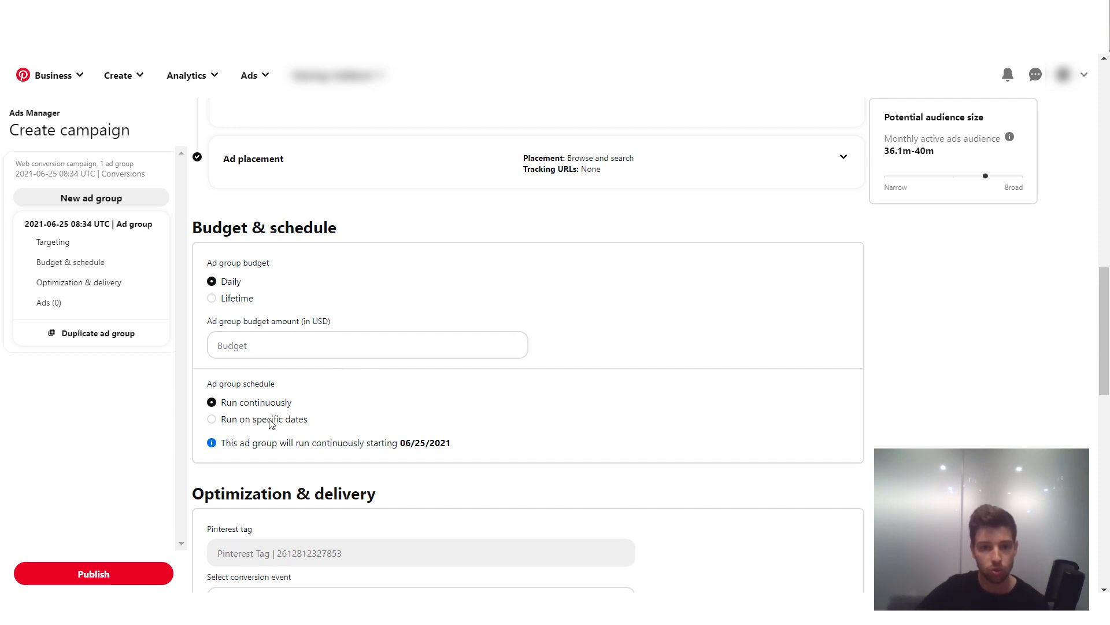
Step: Try Automatic (recommended) bidding in the optimization settings and switch back to Custom
scroll(451, 414, "down", 4)
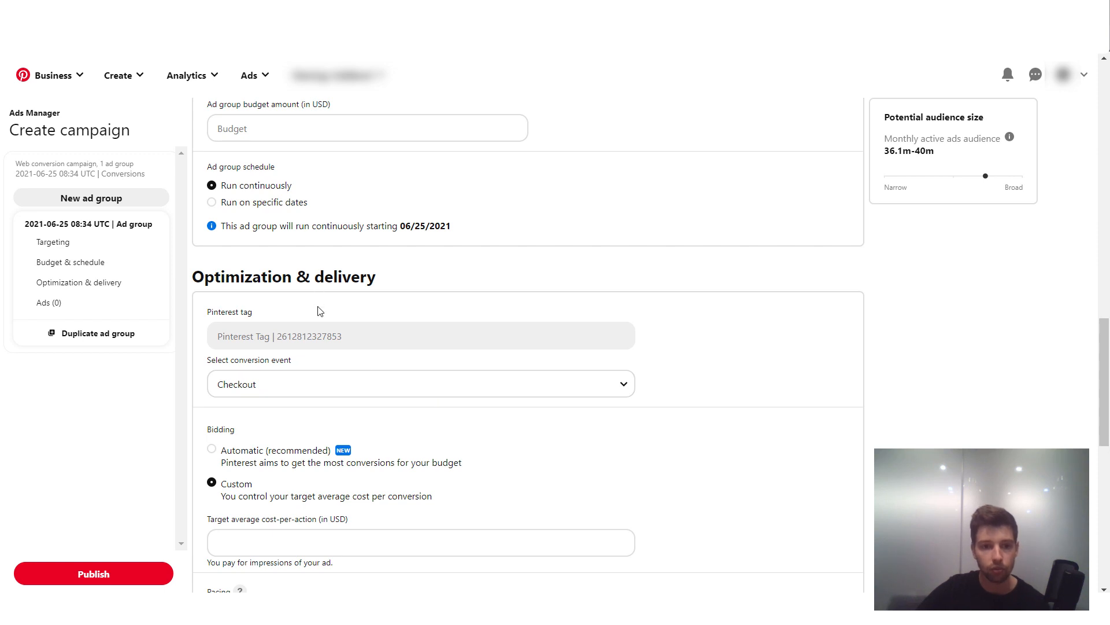
left_click(267, 450)
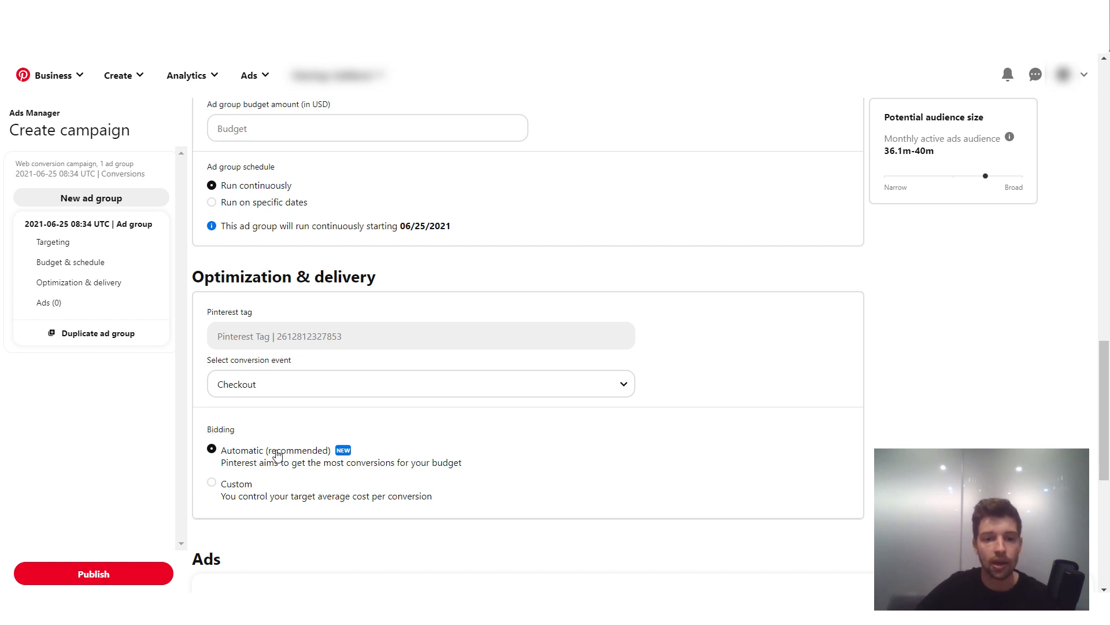
left_click_drag(265, 450, 333, 453)
left_click(422, 455)
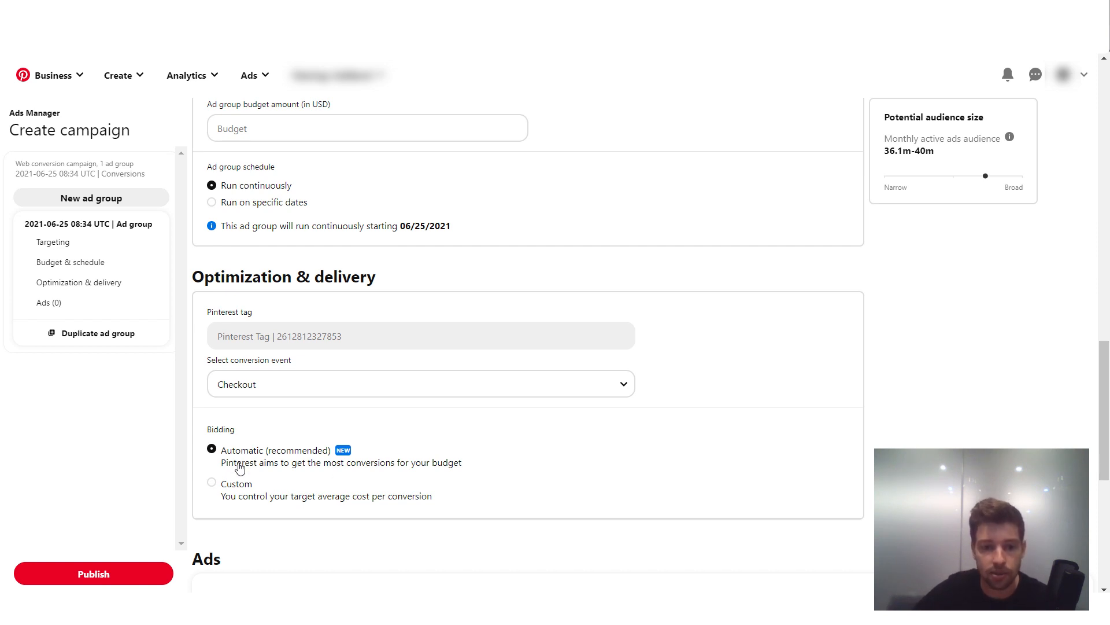
left_click(239, 484)
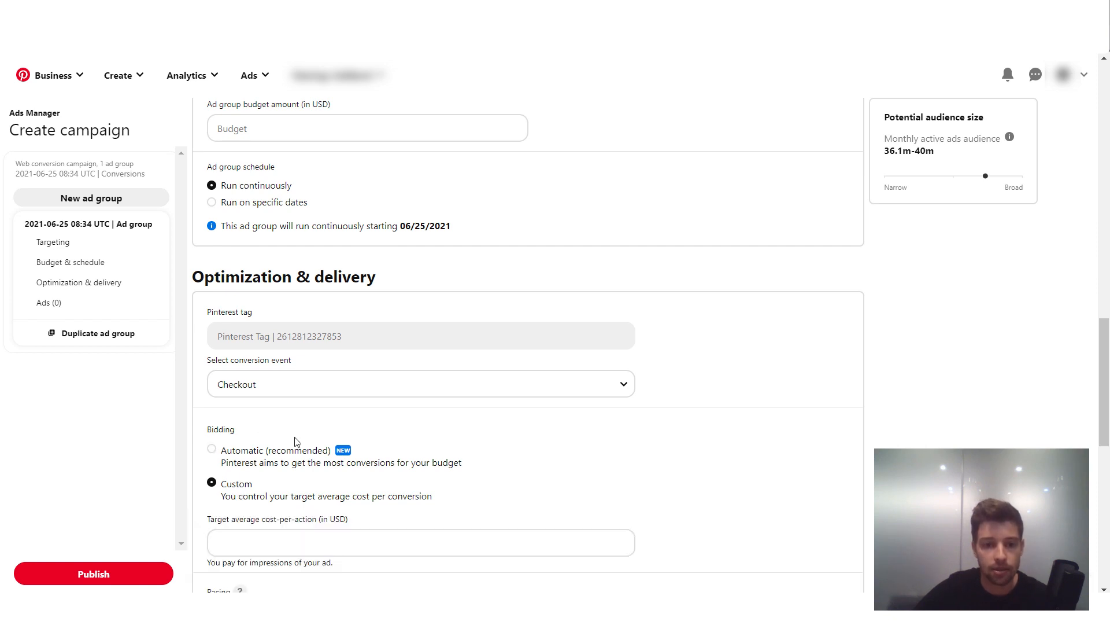
Step: Examine the pacing options and the available conversion windows in the ad group's optimization and delivery settings
scroll(295, 440, "down", 1)
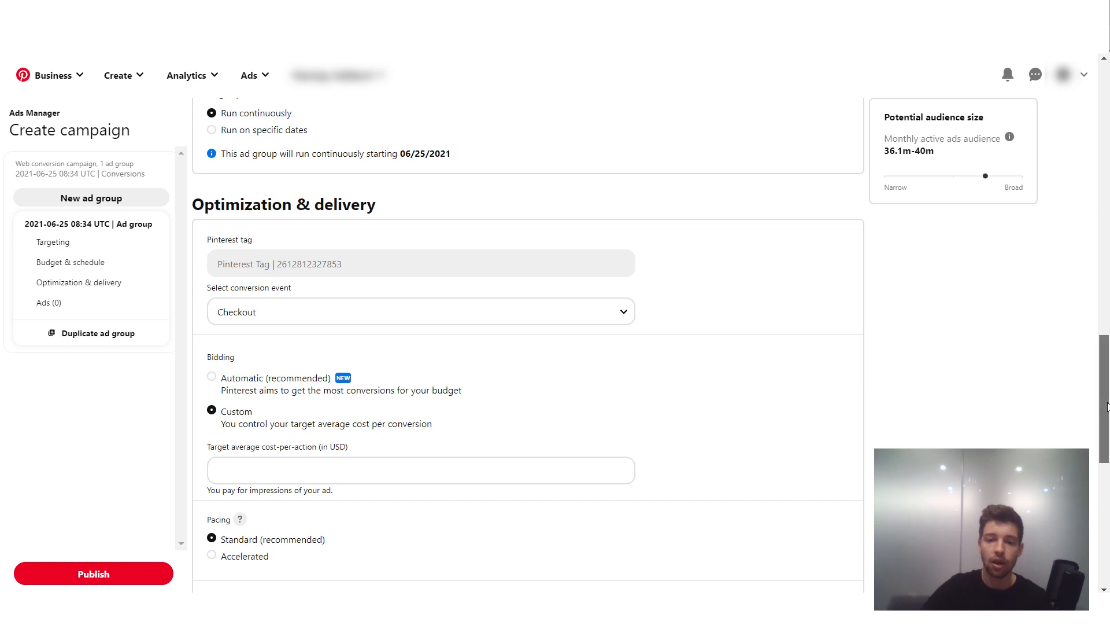
left_click_drag(1108, 407, 1108, 421)
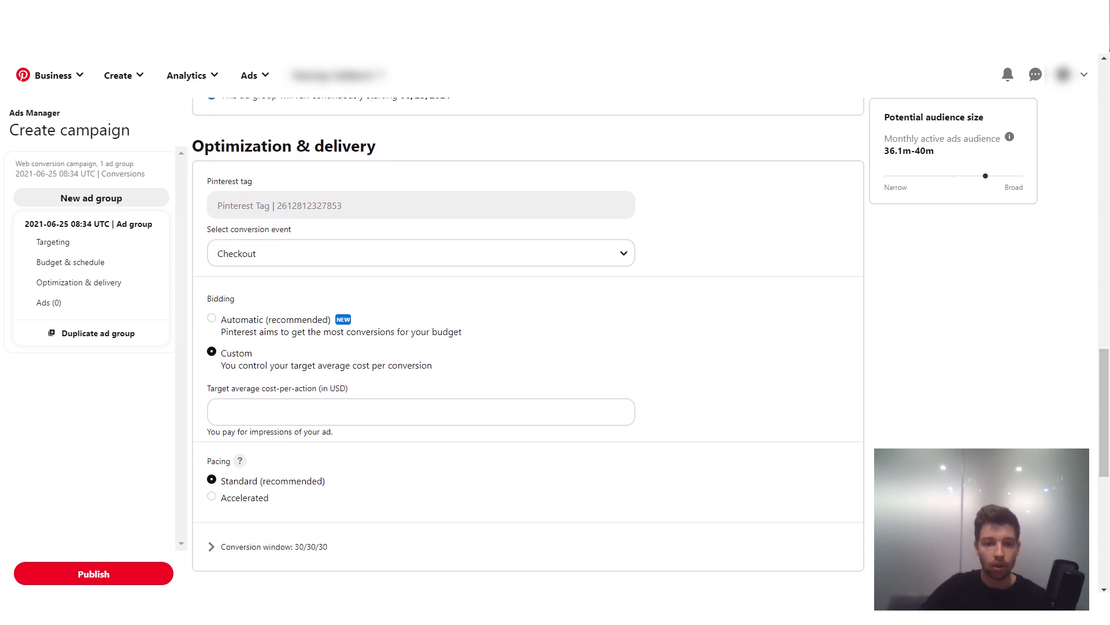
left_click(216, 550)
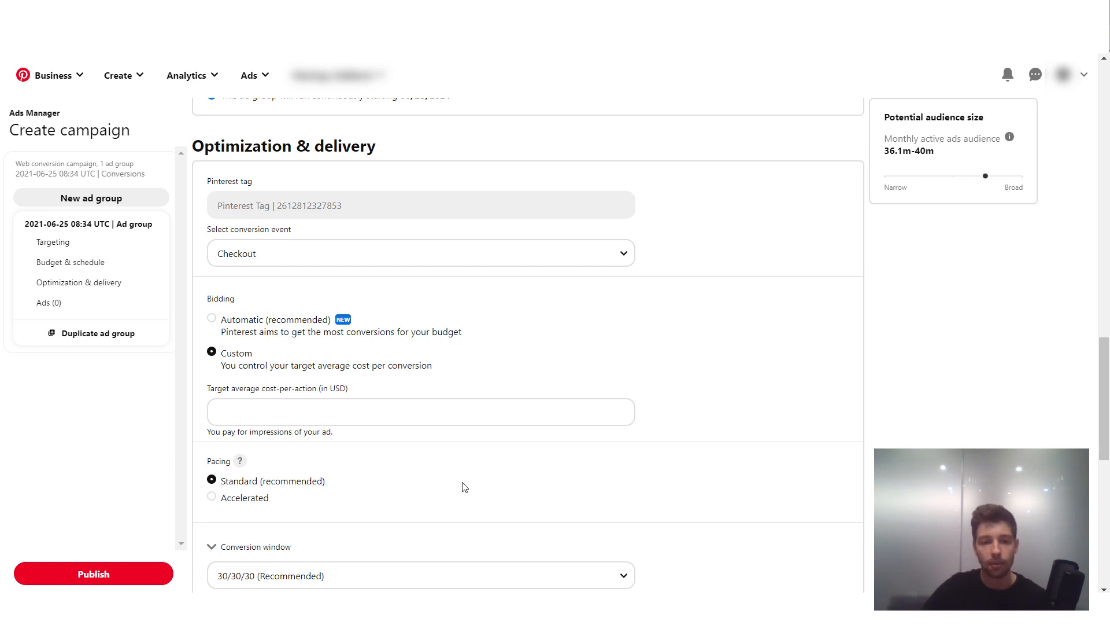
left_click(478, 573)
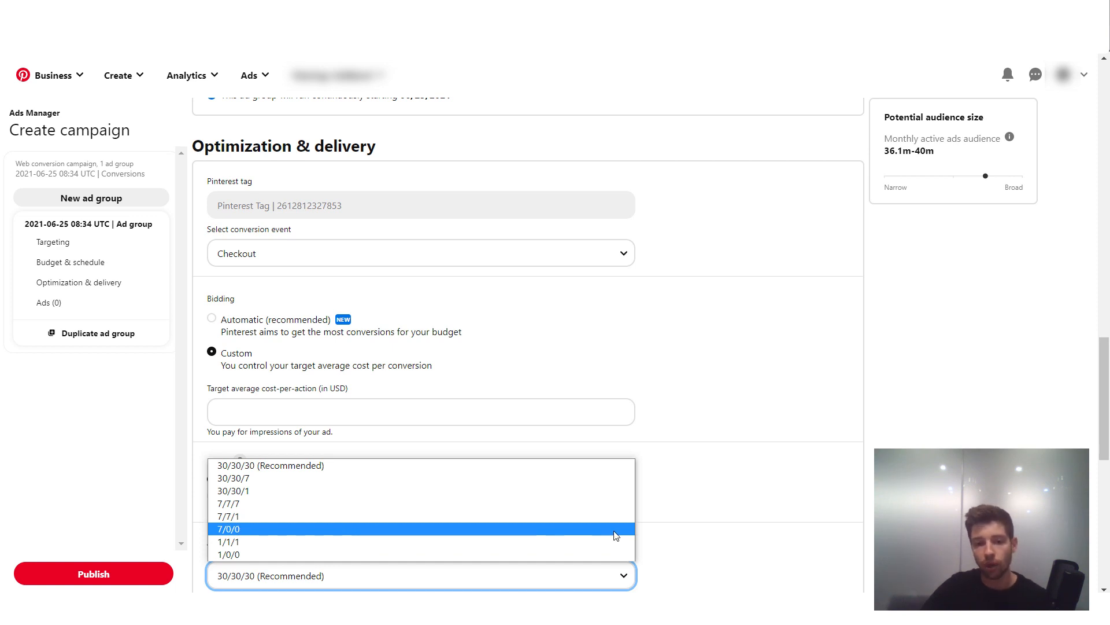
left_click(665, 520)
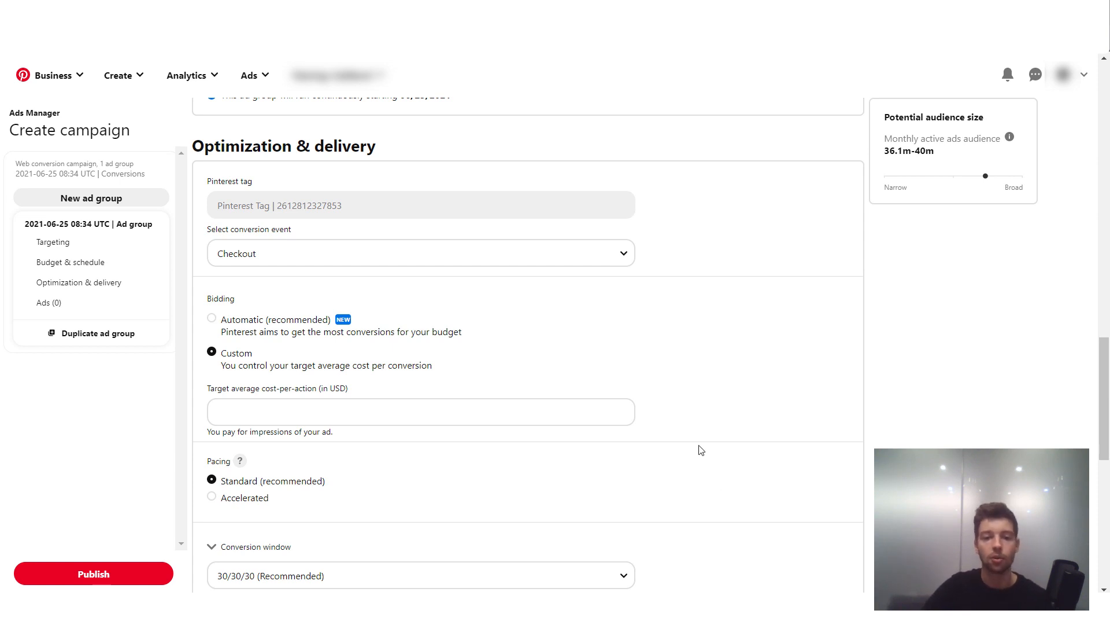
left_click_drag(1103, 361, 1104, 406)
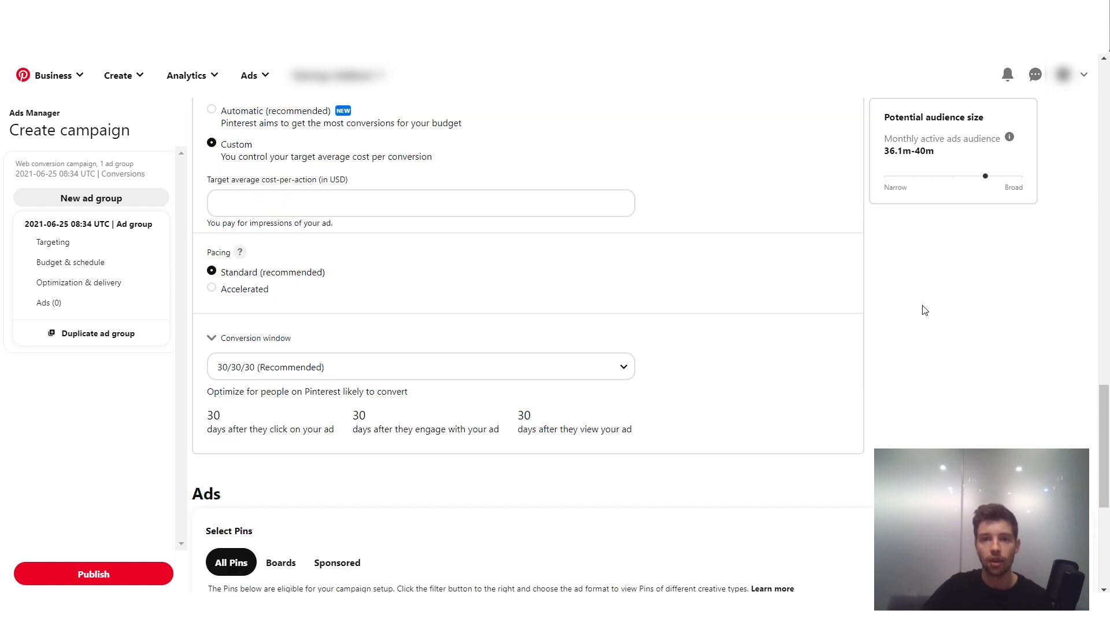